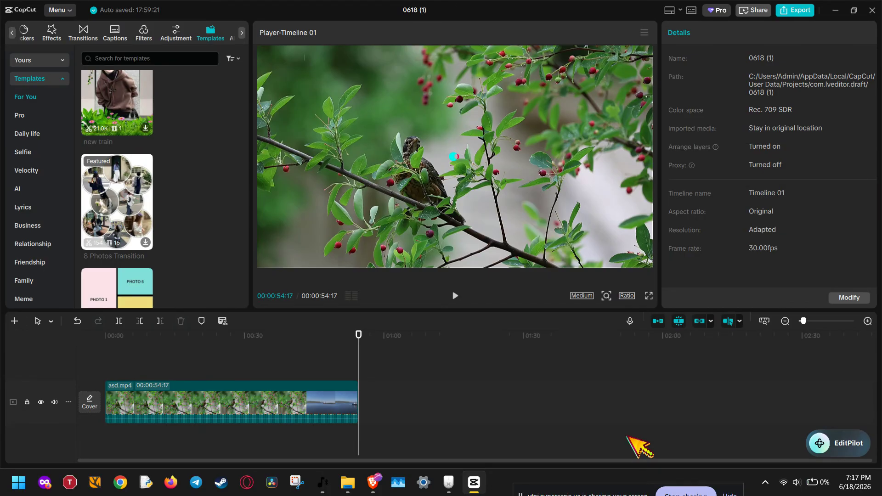
Change the project's aspect ratio to 9:16 and place the playhead at about 34 seconds in the clip.
click(628, 297)
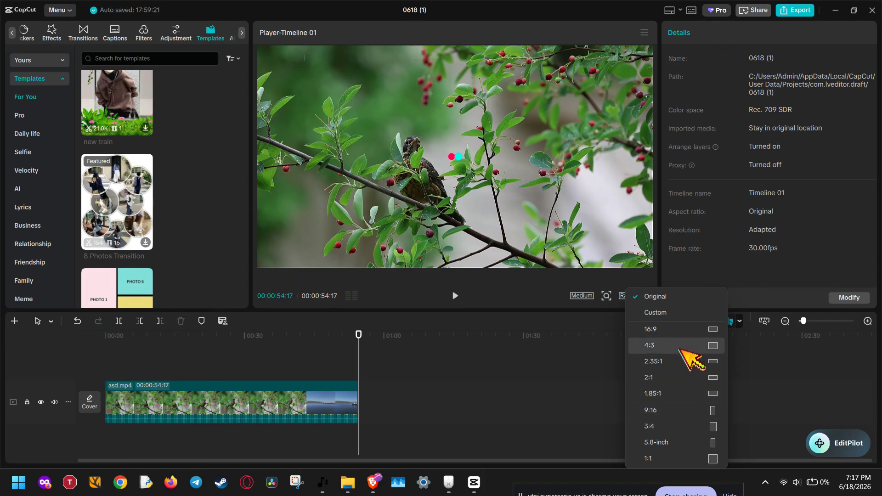
click(677, 409)
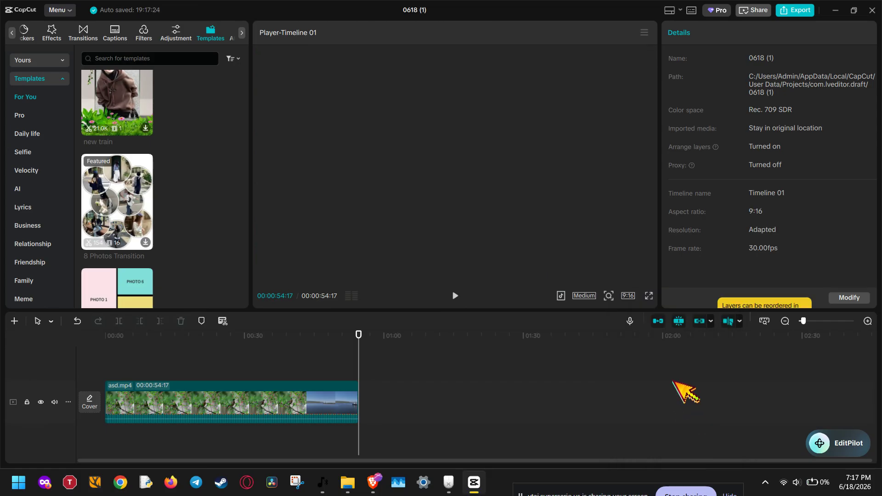
click(264, 346)
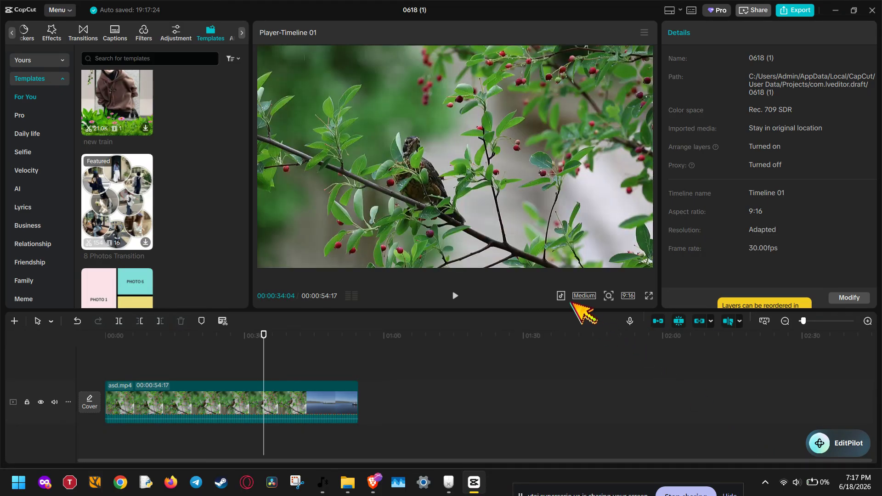
Turn on the TikTok social media preview overlay and select the asd.mp4 clip on the timeline.
click(766, 482)
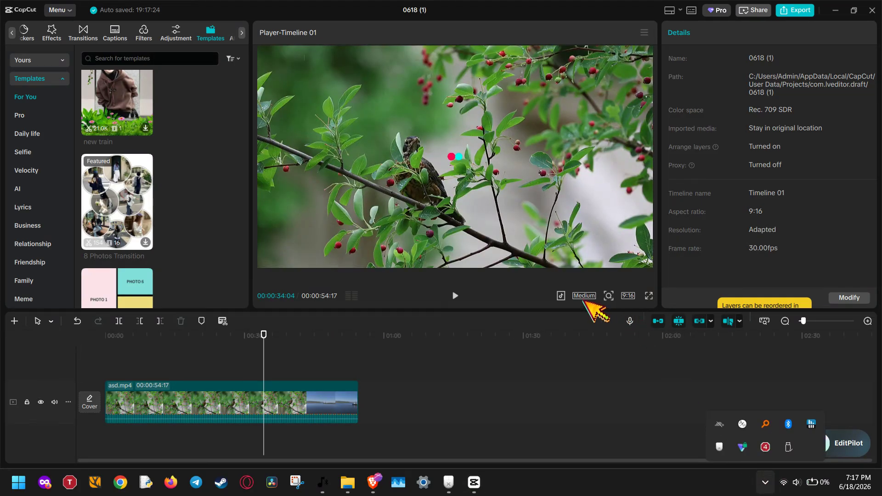
click(567, 299)
mouse_move(566, 300)
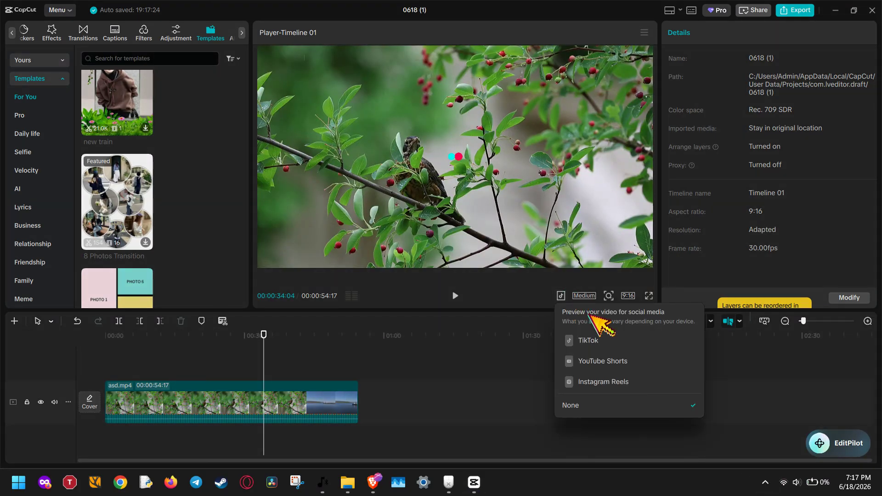
click(580, 339)
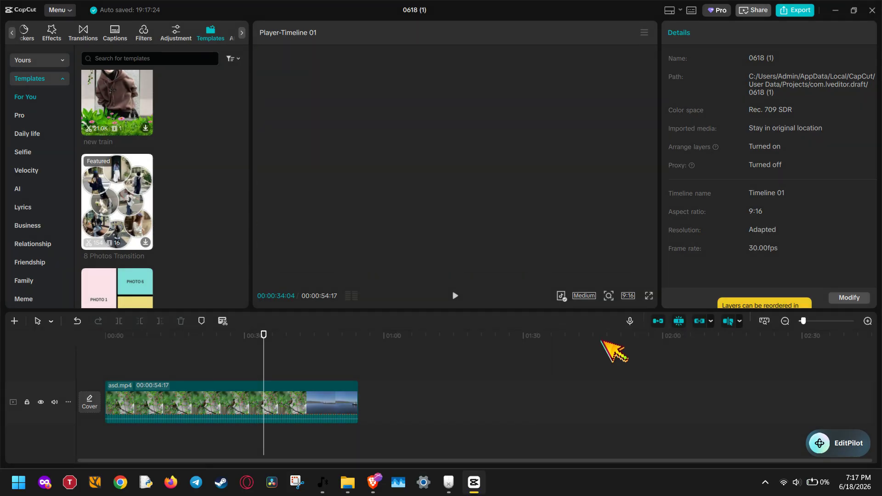
click(275, 388)
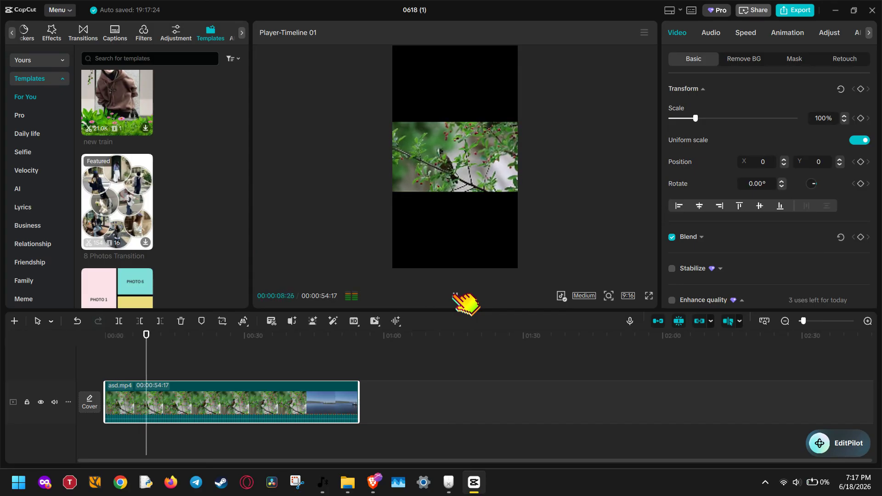
Preview the video with the YouTube Shorts overlay and return to the TikTok overlay.
click(561, 296)
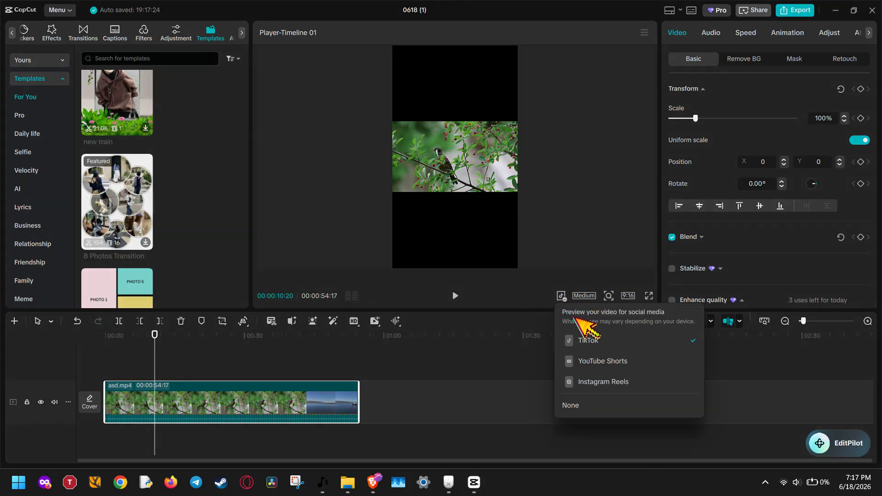
click(610, 359)
click(562, 296)
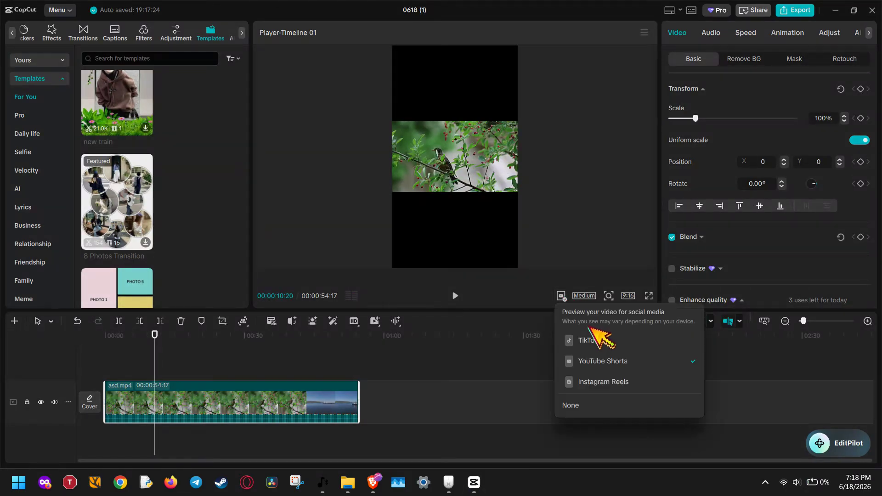
click(593, 342)
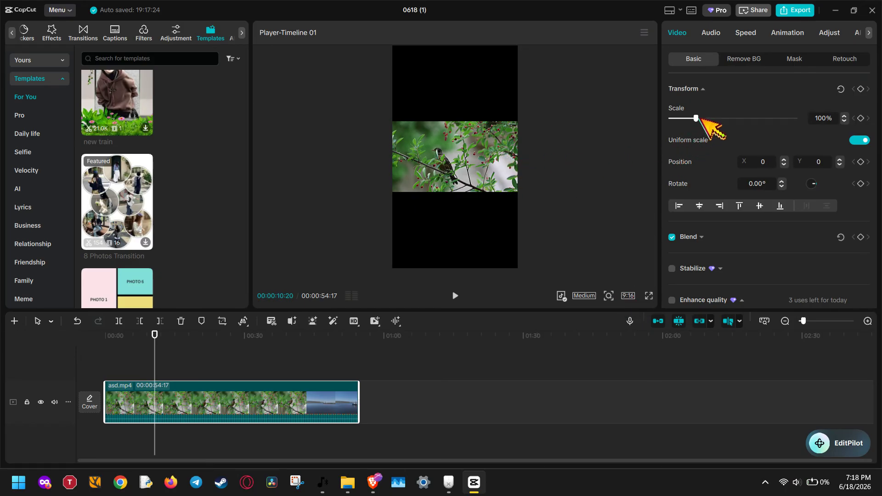
Try filling the vertical frame by scaling the clip to 319% and setting its Y position to 13.
drag(696, 118, 750, 118)
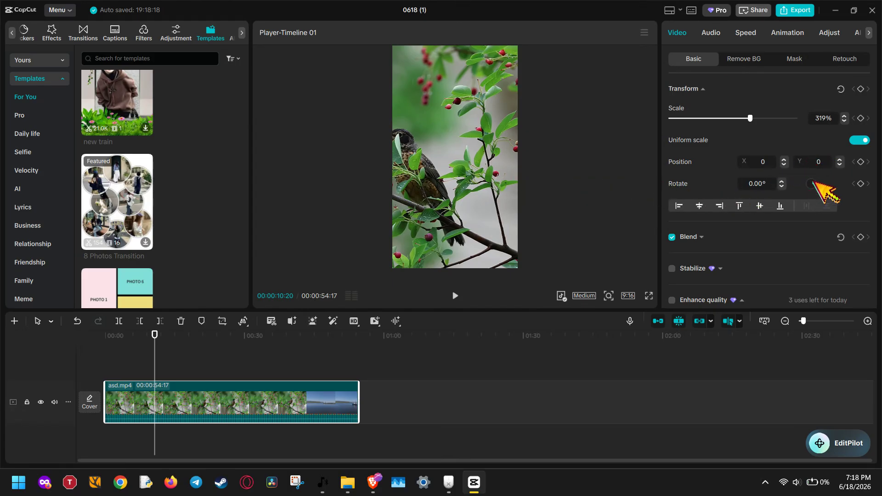
click(819, 162)
key(Return)
text(12)
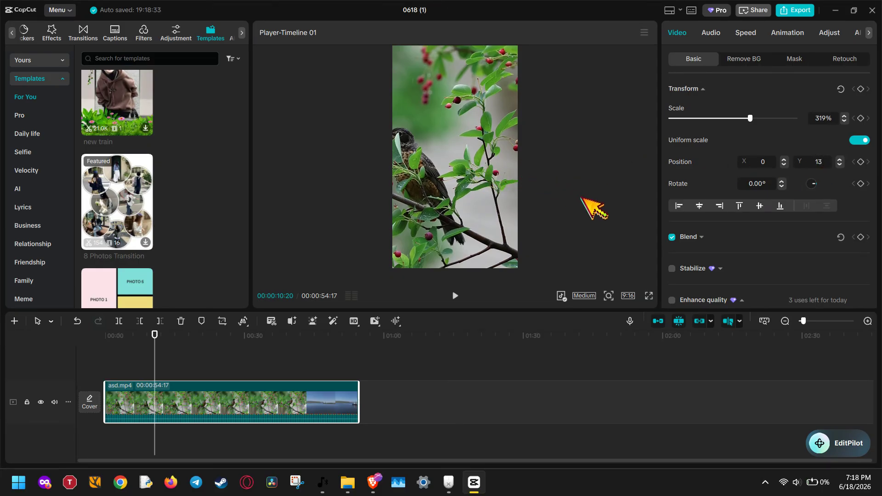
Zoom out the player preview and undo the clip's scale and position changes.
click(609, 296)
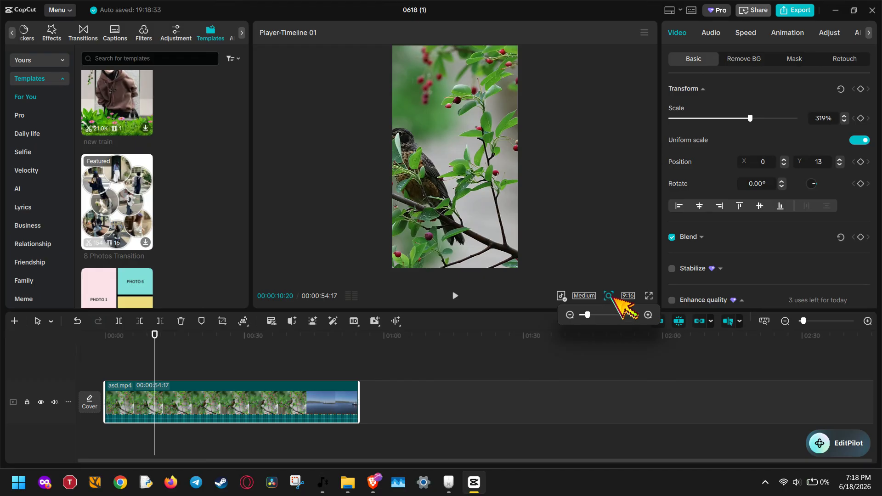
scroll(588, 315, down, 3)
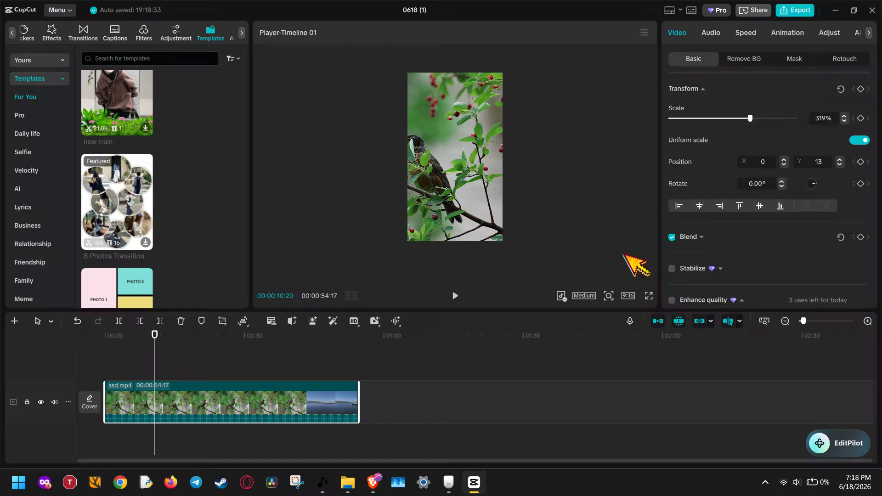
key(ctrl+z)
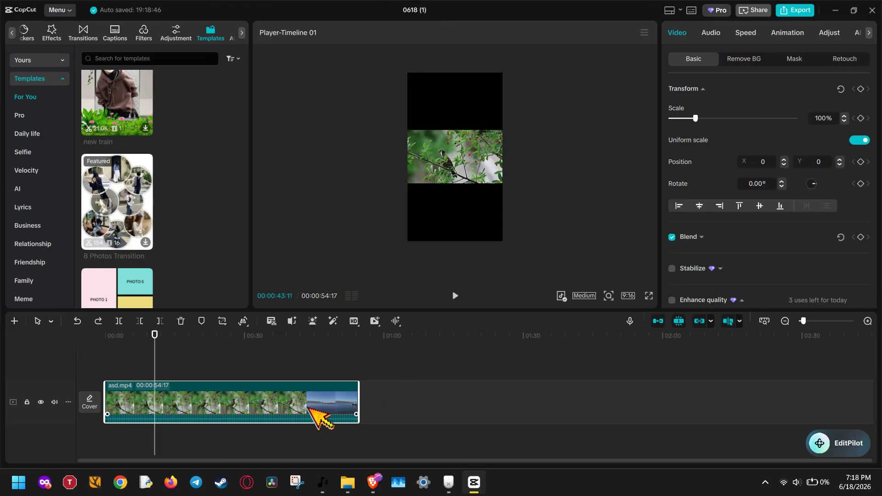
Duplicate the asd.mp4 clip onto a track above and apply the Blur video effect to the lower clip.
drag(308, 407, 259, 390)
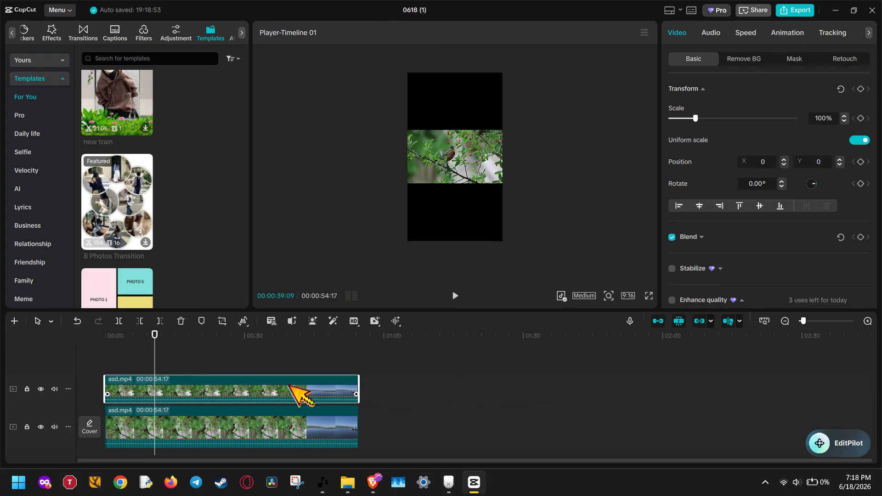
click(305, 428)
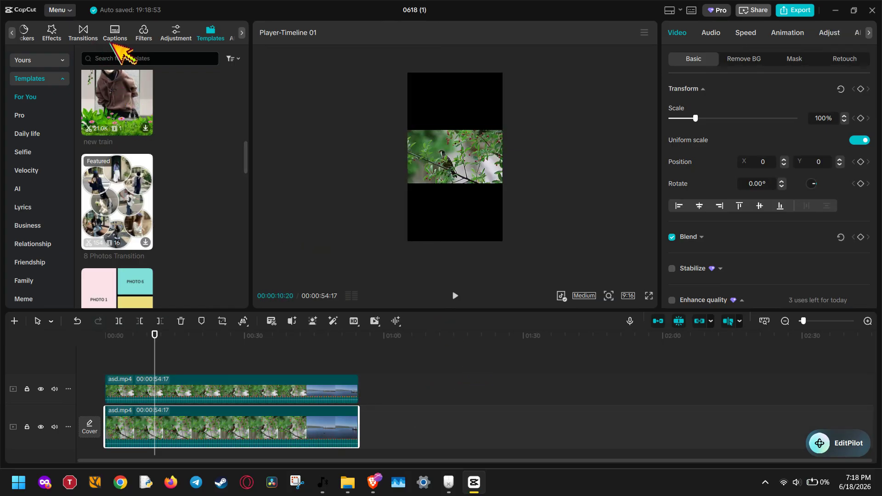
click(60, 33)
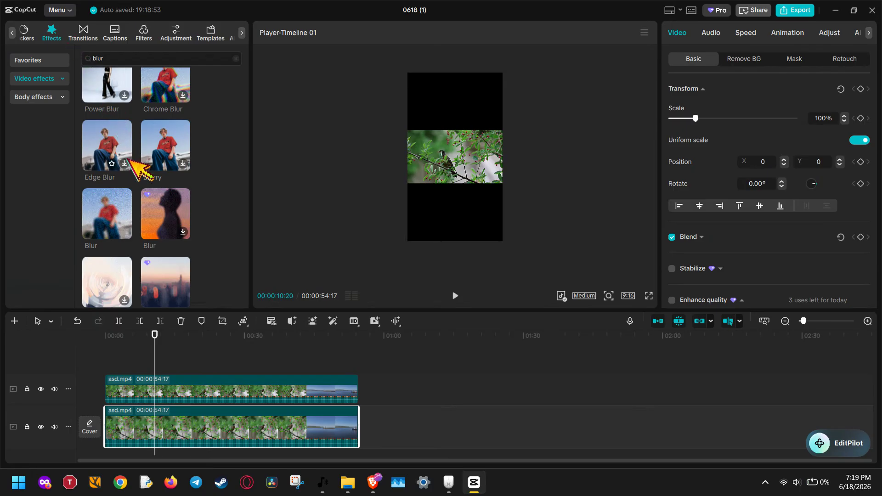
drag(104, 202, 217, 420)
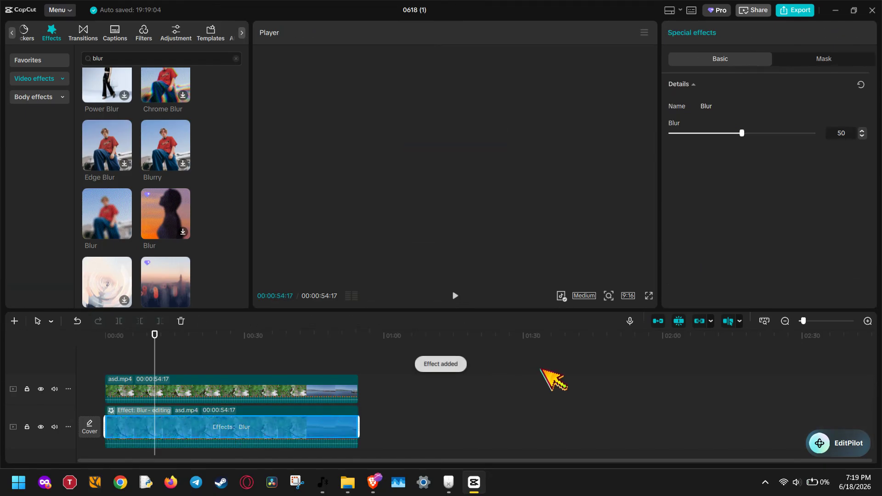
Scale the lower, blurred clip to 317% as a background filling the vertical frame, and deselect it.
click(346, 418)
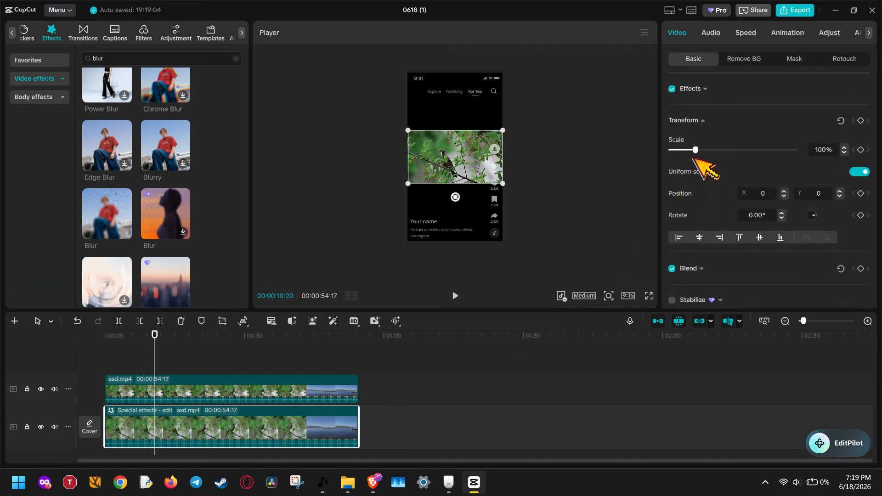
drag(696, 150, 751, 151)
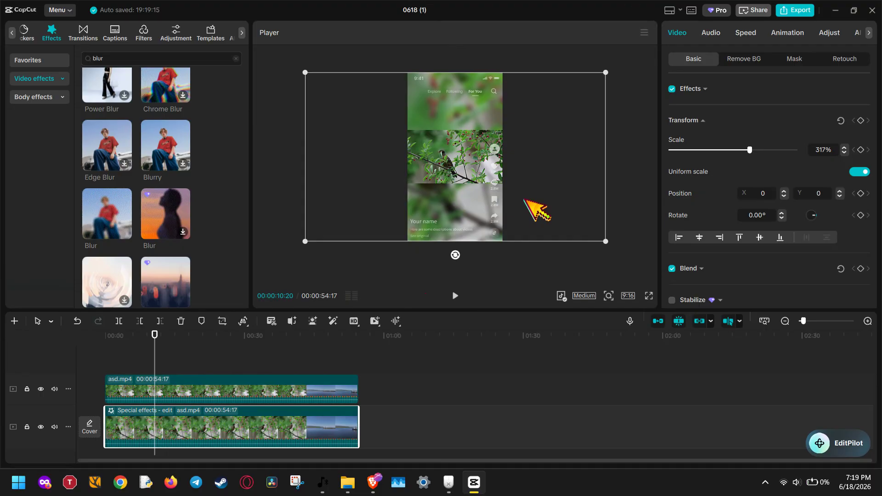
click(486, 260)
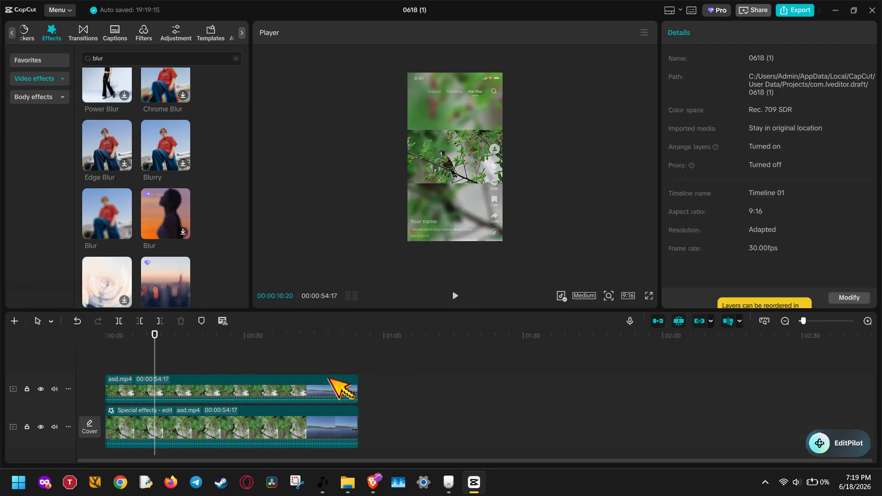
Play back the blurred-background composition and zoom the player so the whole 9:16 frame fits the preview.
click(456, 296)
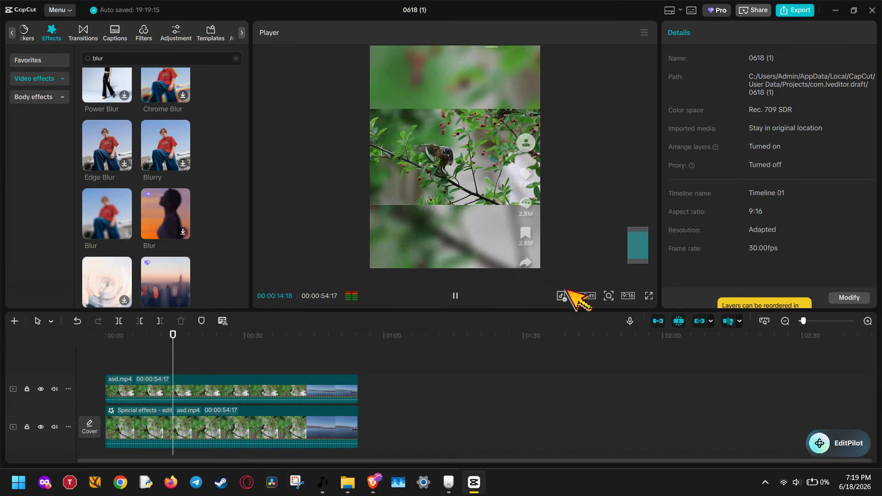
click(609, 297)
drag(604, 315, 589, 316)
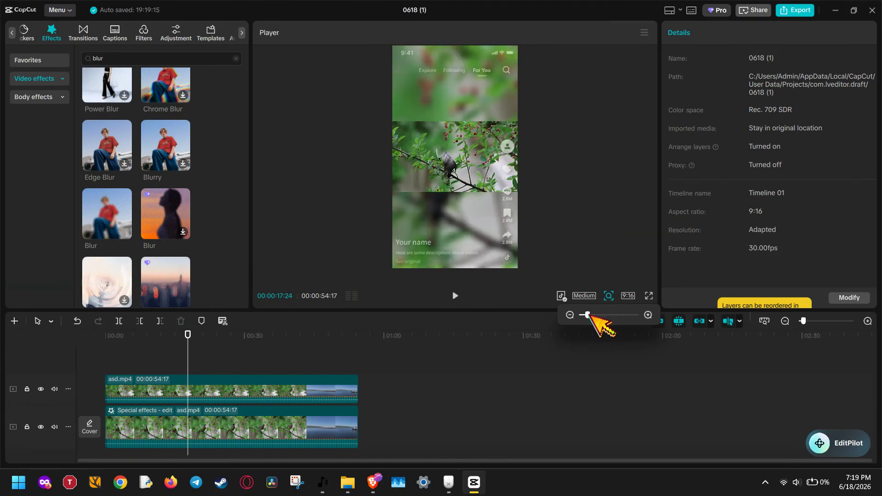
key(space)
click(454, 296)
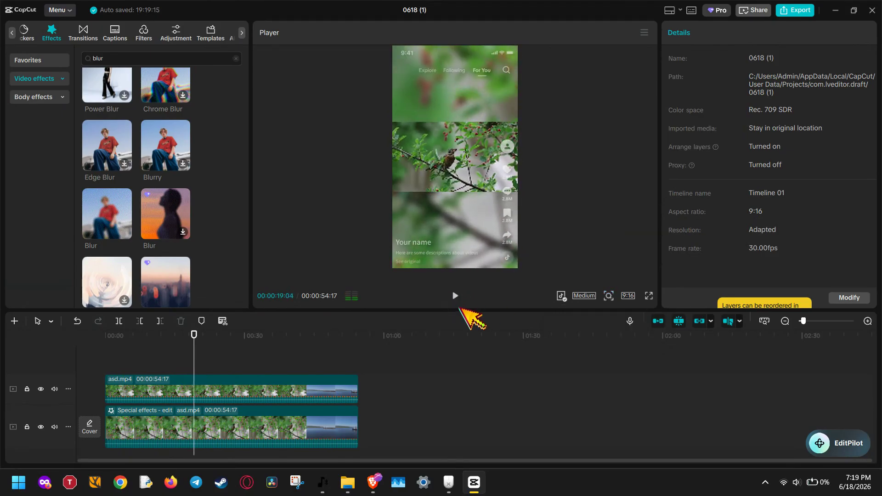
Review the available aspect ratios and check the composition with the YouTube Shorts overlay before returning to the TikTok overlay.
click(628, 297)
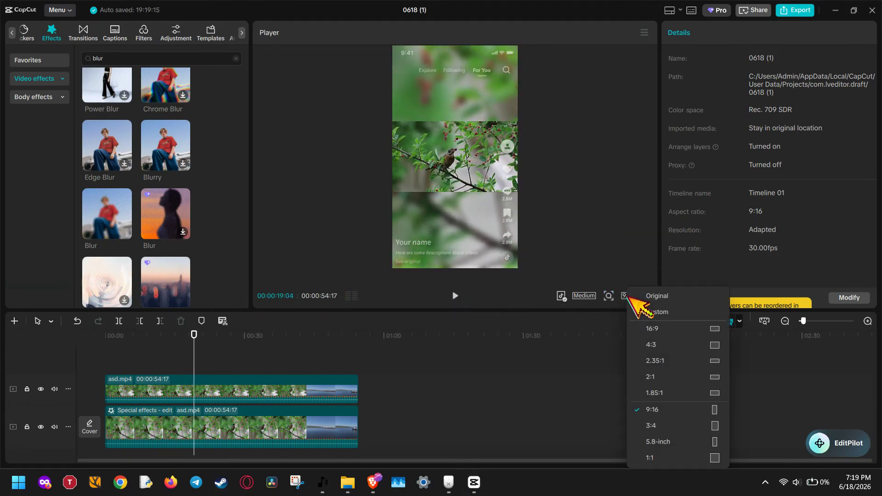
click(567, 298)
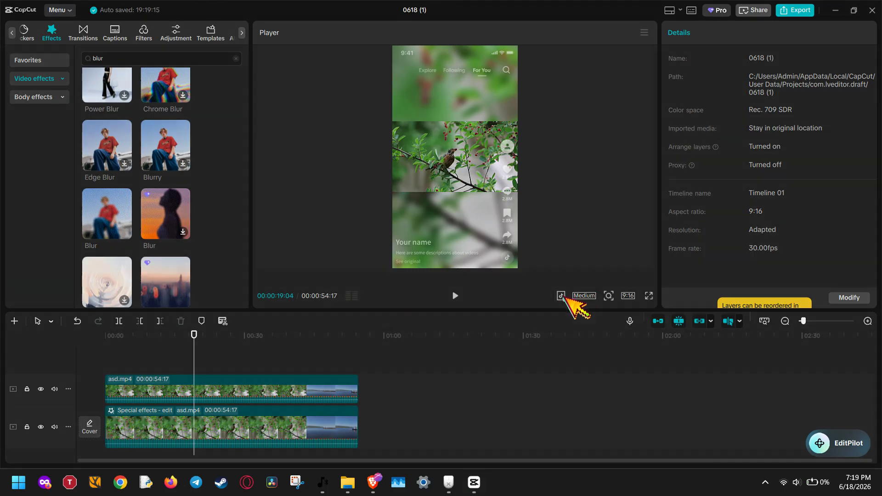
click(564, 297)
click(617, 361)
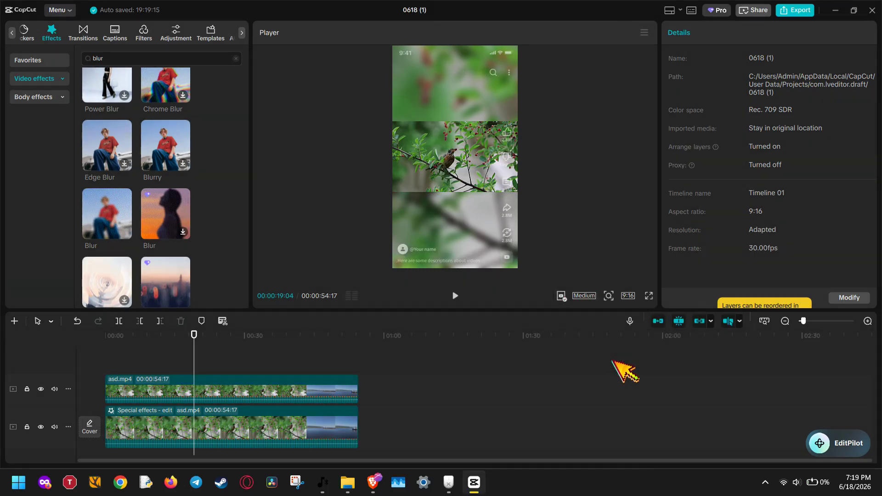
click(561, 296)
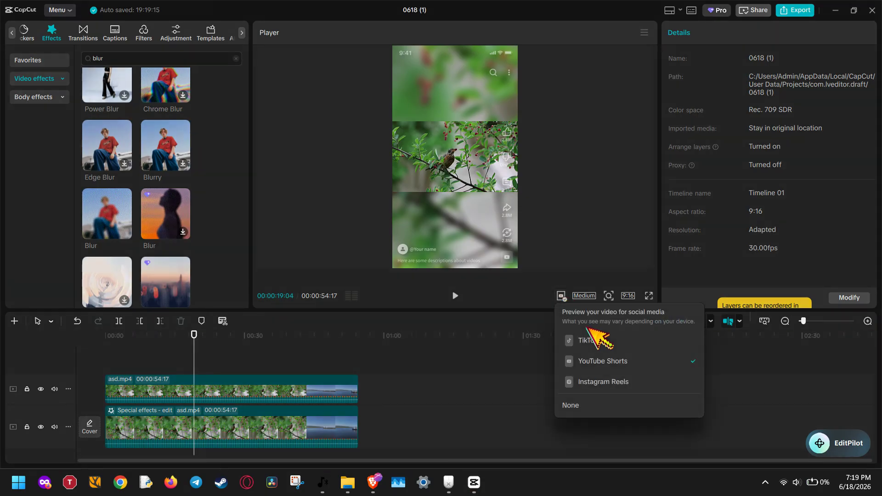
click(593, 339)
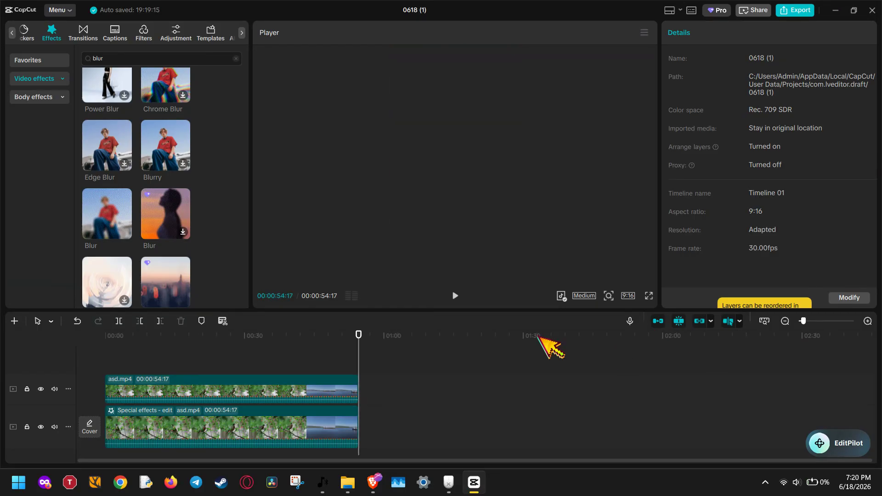
Place the playhead at about 33 seconds, open the export settings and enable video output.
click(258, 349)
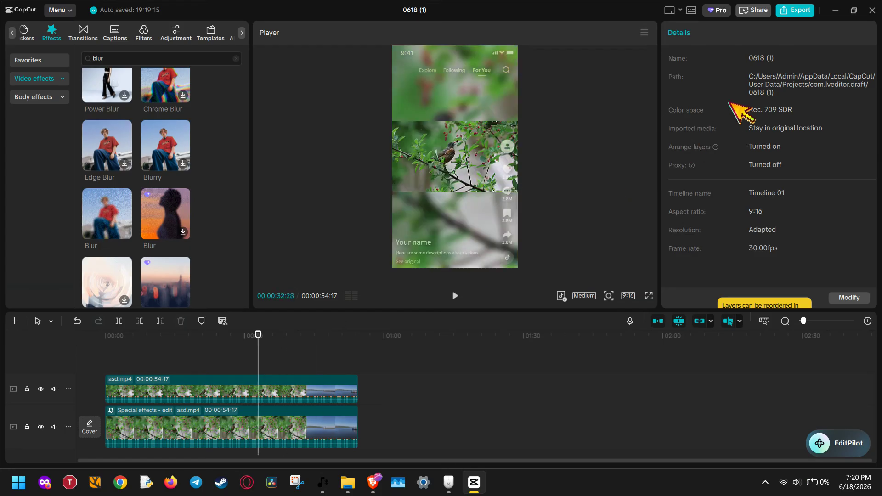
click(798, 10)
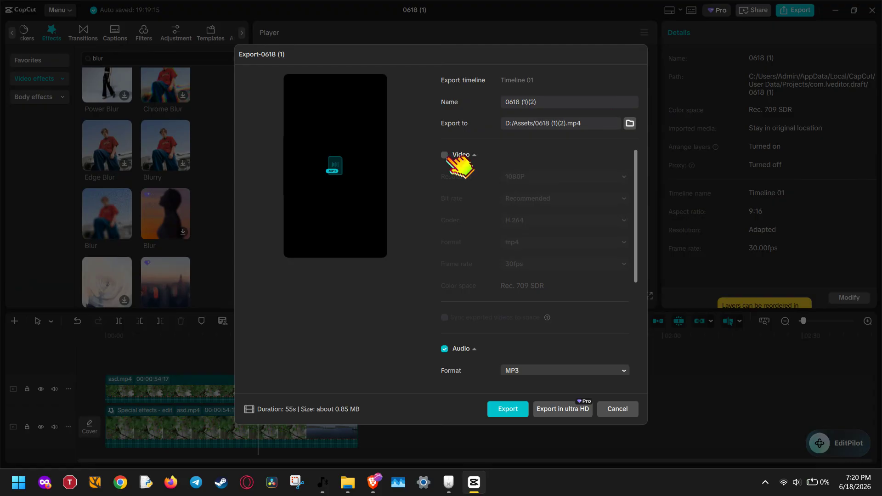
click(445, 155)
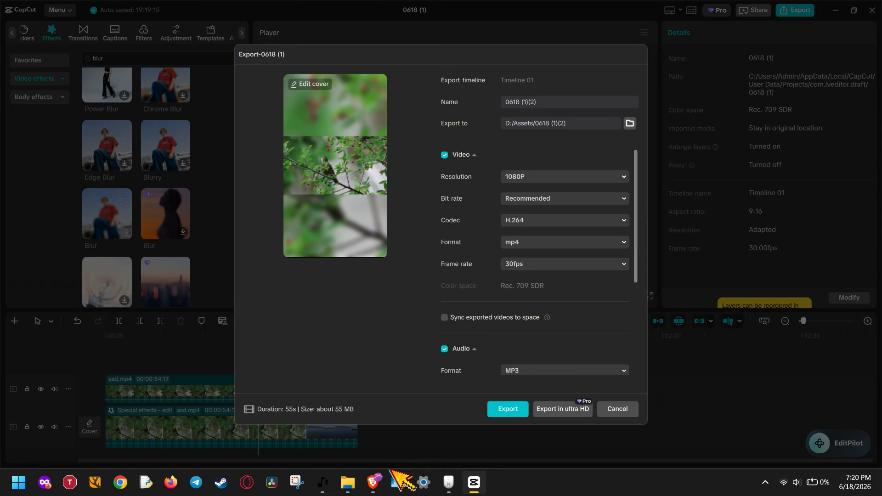
mouse_move(376, 480)
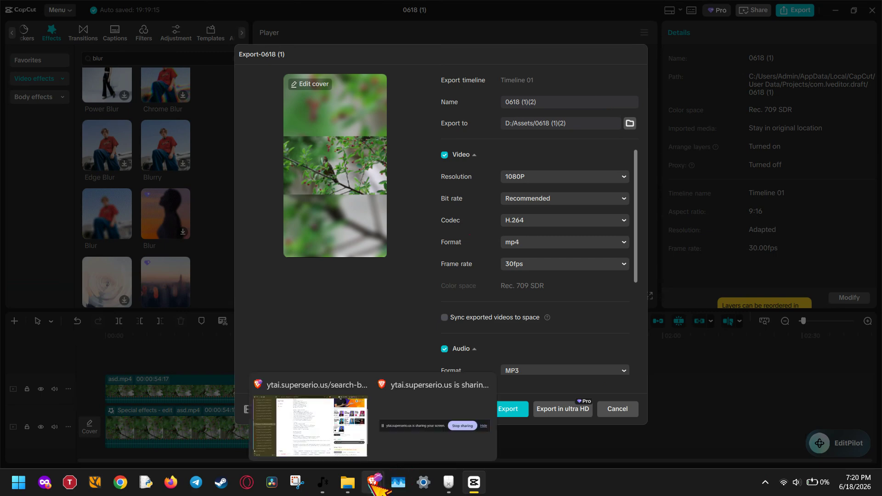
click(421, 429)
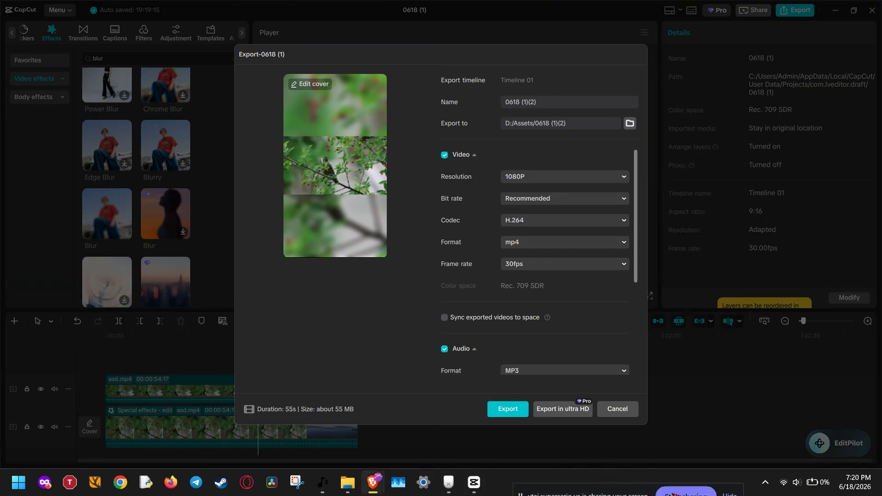